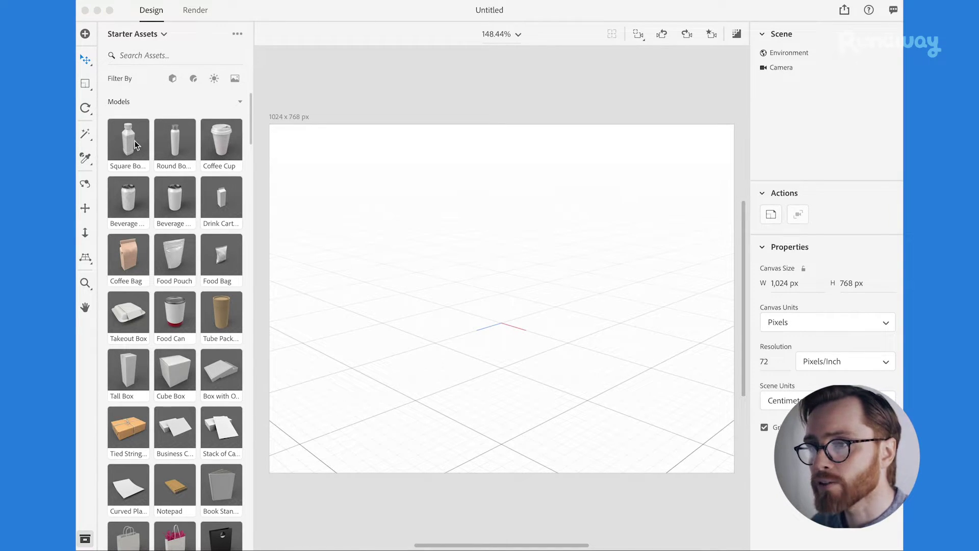
Switch the asset panel from Starter Assets to the Render Assets library and dismiss the library setup popup.
scroll(125, 193, "down", 5)
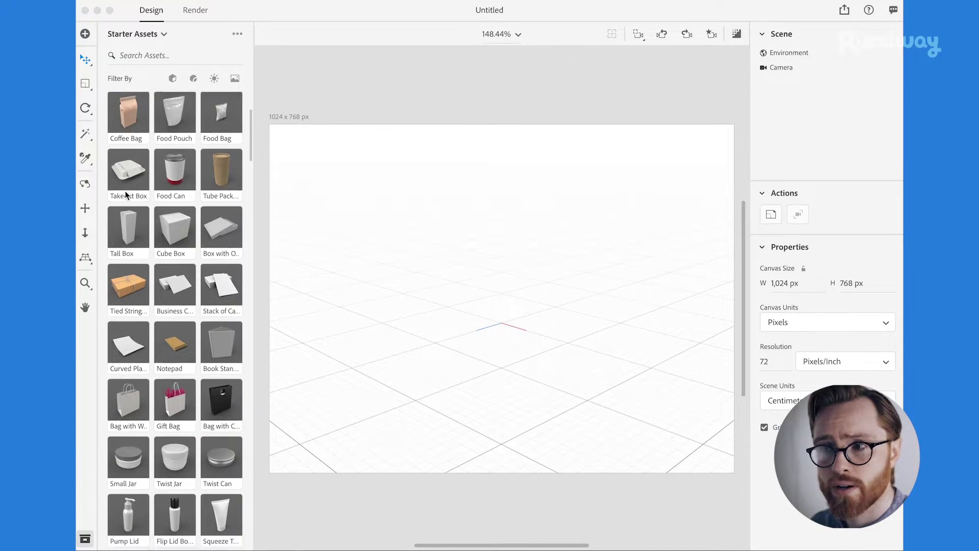
scroll(125, 193, "down", 2)
scroll(125, 193, "down", 2)
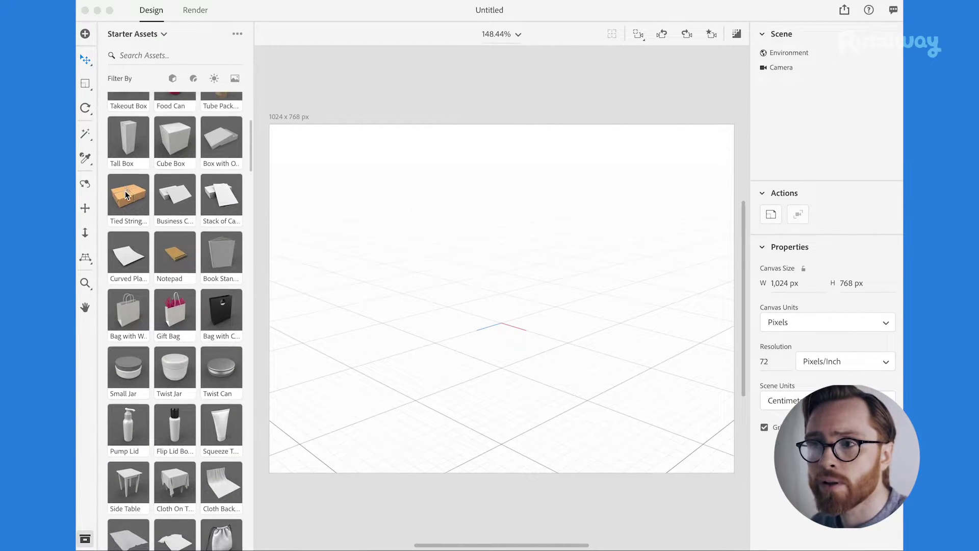
scroll(124, 190, "down", 6)
scroll(126, 194, "down", 10)
scroll(125, 194, "up", 4)
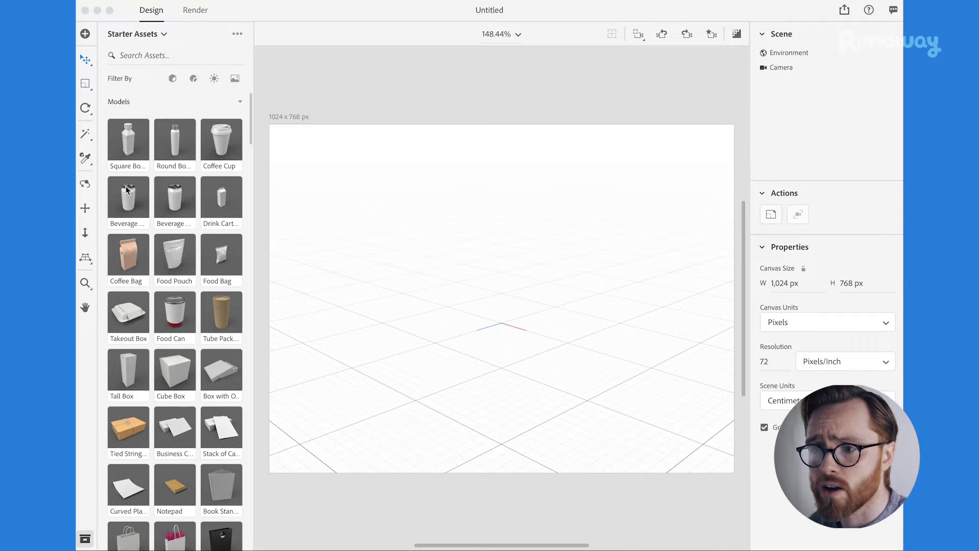
scroll(127, 183, "down", 4)
left_click(162, 34)
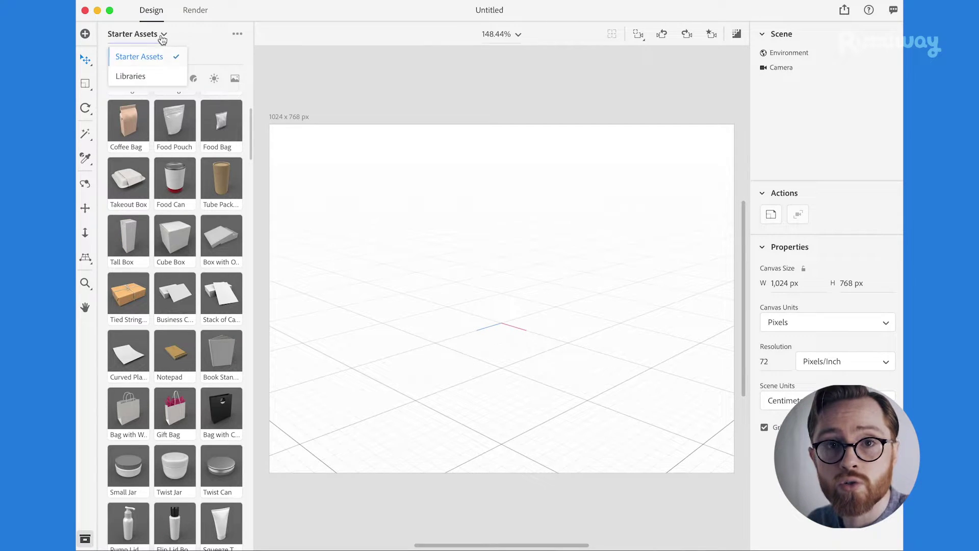
left_click(133, 76)
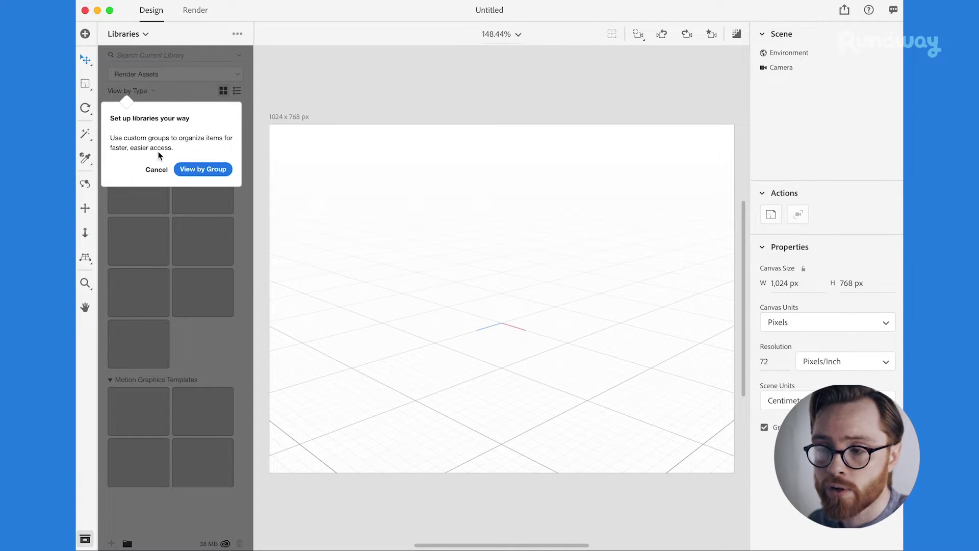
left_click(157, 247)
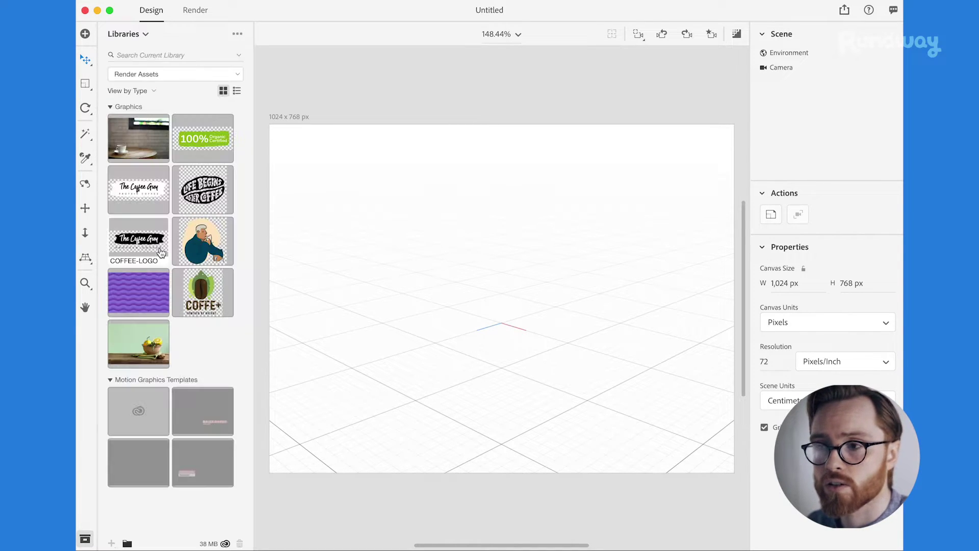
Set the white coffee mug photo as background with canvas matched to 1024 × 696, then return to Starter Assets.
left_click(133, 135)
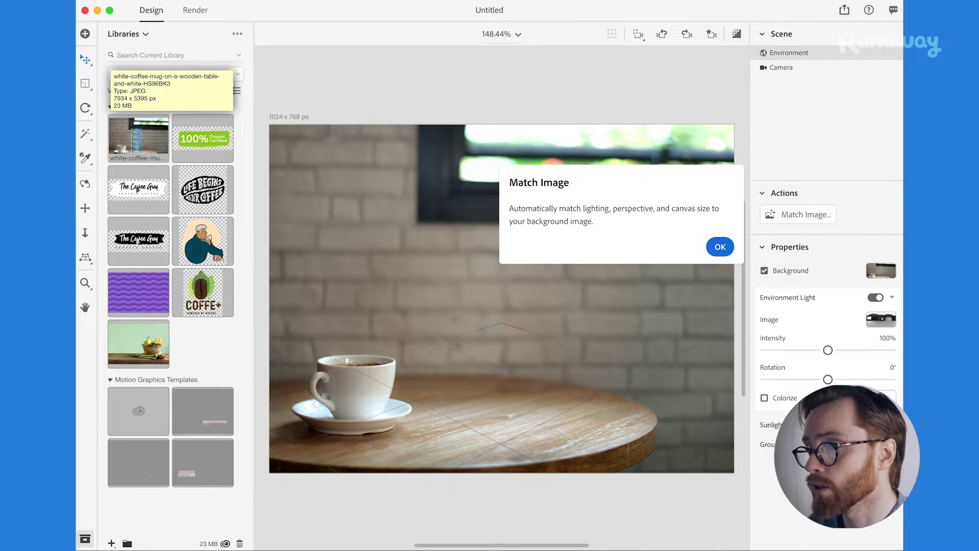
left_click(719, 246)
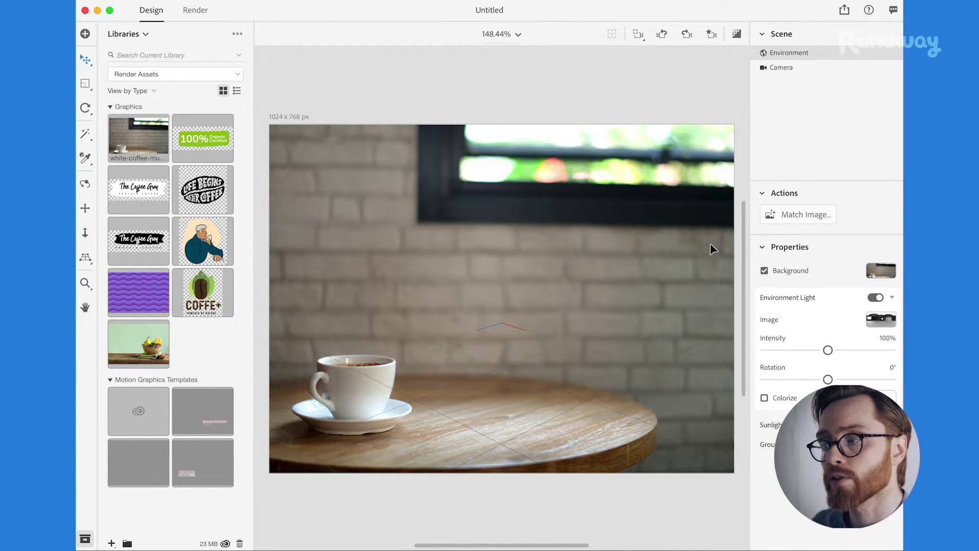
left_click(122, 74)
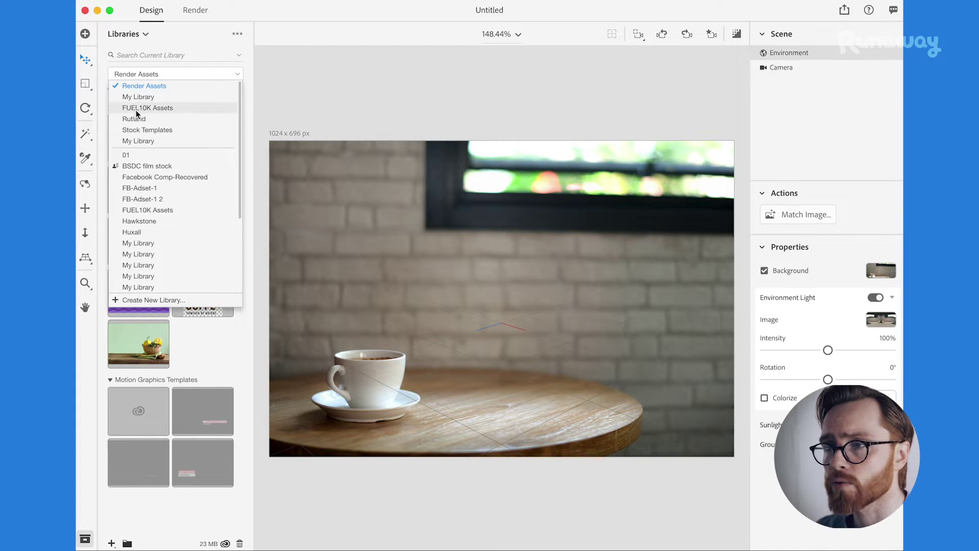
left_click(131, 34)
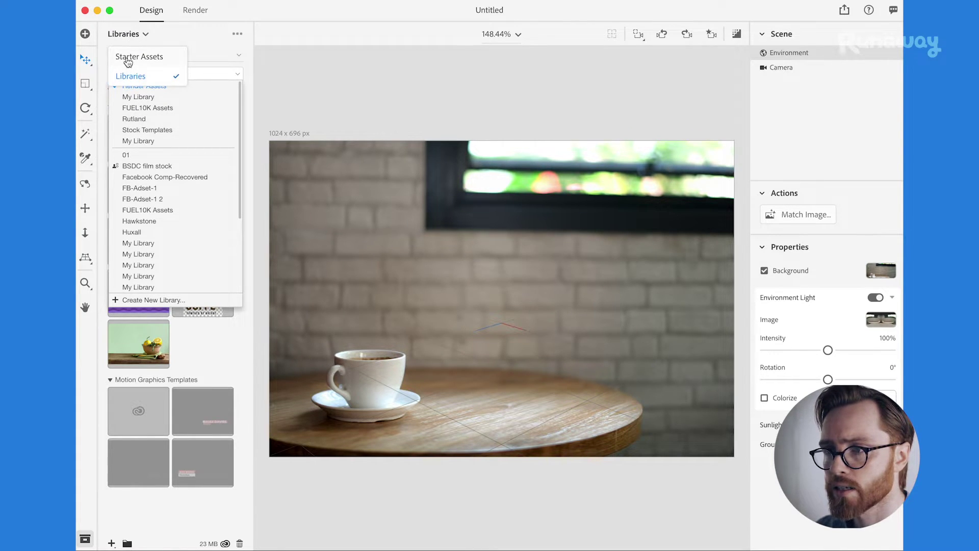
left_click(128, 57)
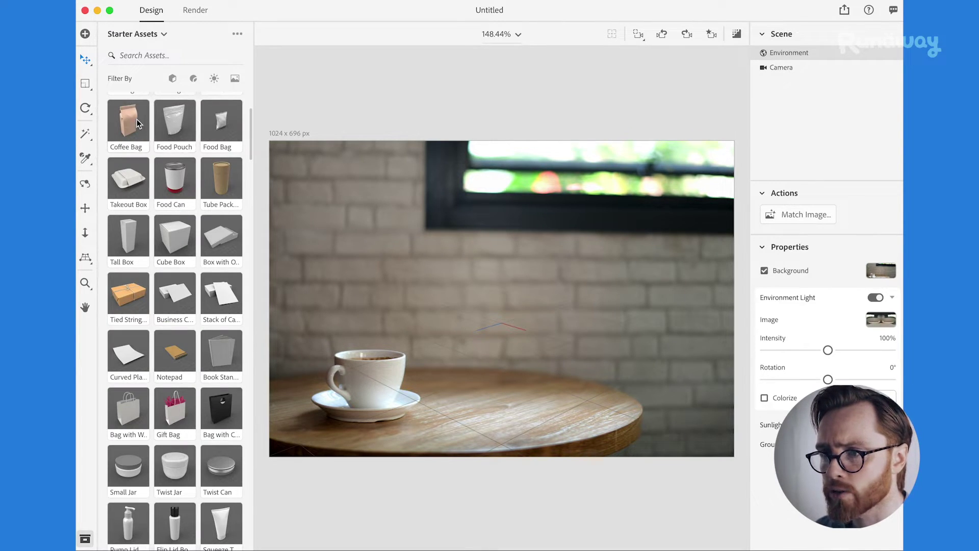
Drop the Coffee Bag model on the table, scale it from 14.37 to 7.37 cm, and rotate it.
left_click_drag(133, 127, 514, 399)
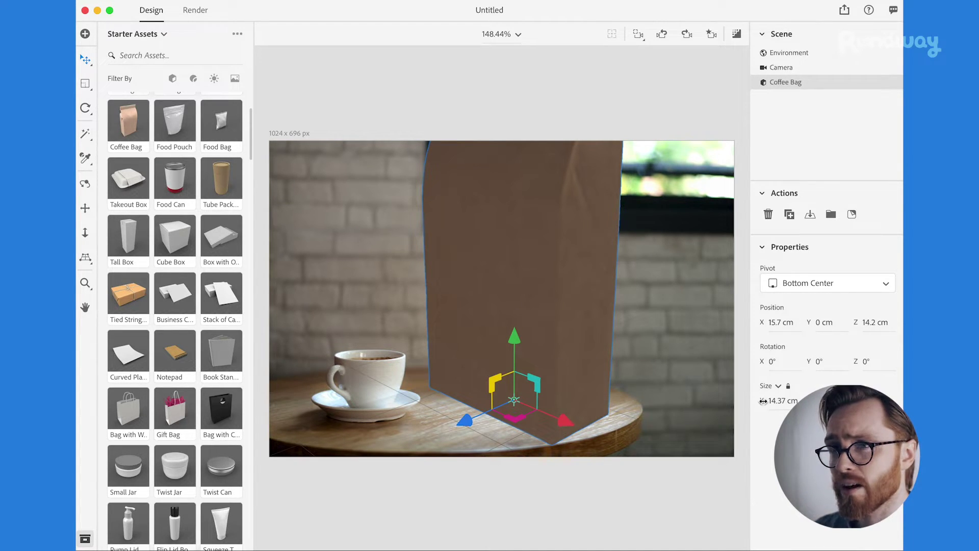
left_click_drag(783, 400, 745, 400)
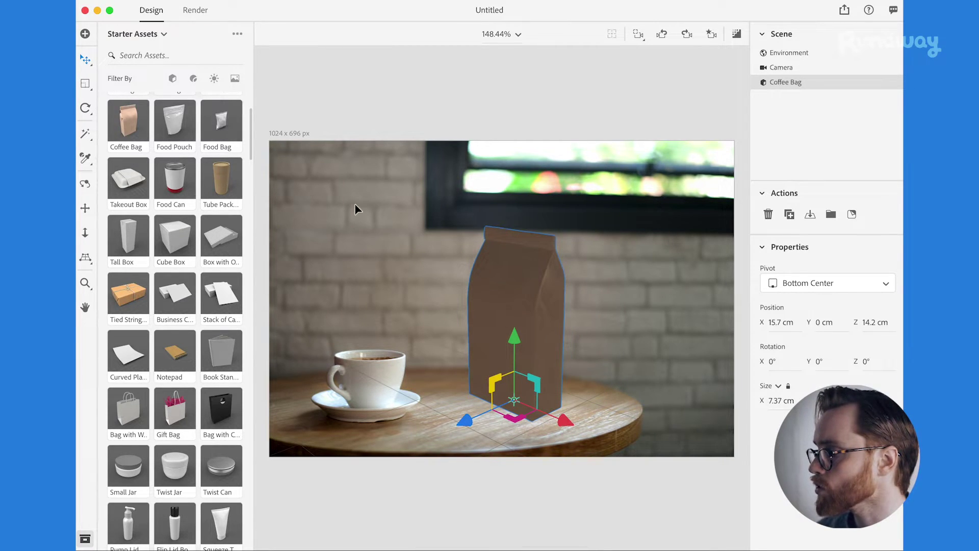
left_click(85, 109)
left_click_drag(543, 452, 591, 373)
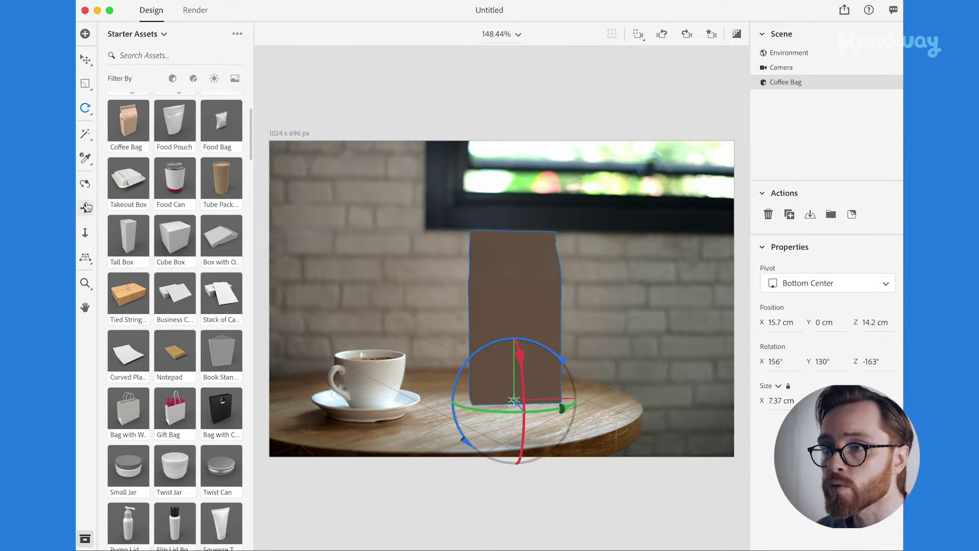
Slide, orbit around and re-angle the coffee bag so it stands upright beside the mug, then deselect it.
left_click(85, 208)
left_click_drag(524, 323, 500, 332)
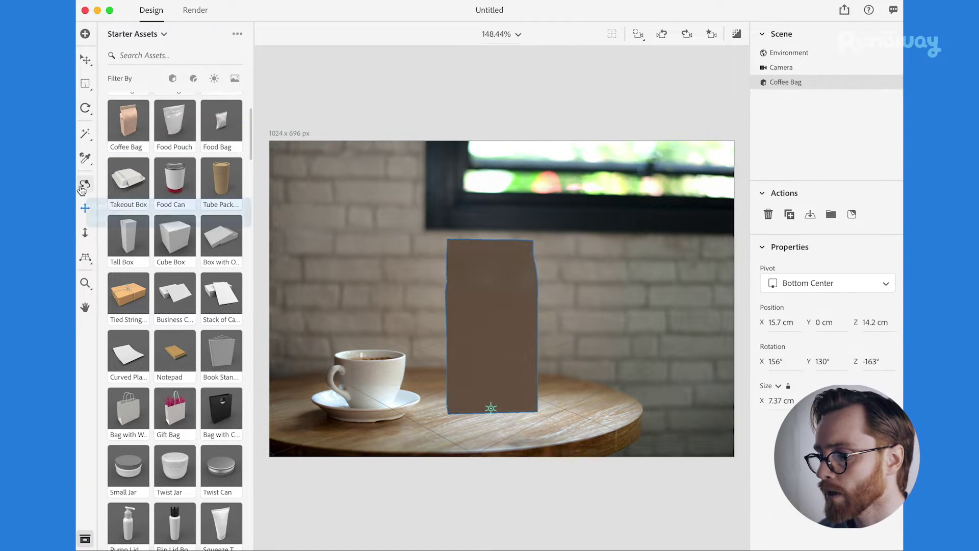
left_click(83, 184)
left_click_drag(525, 404, 531, 378)
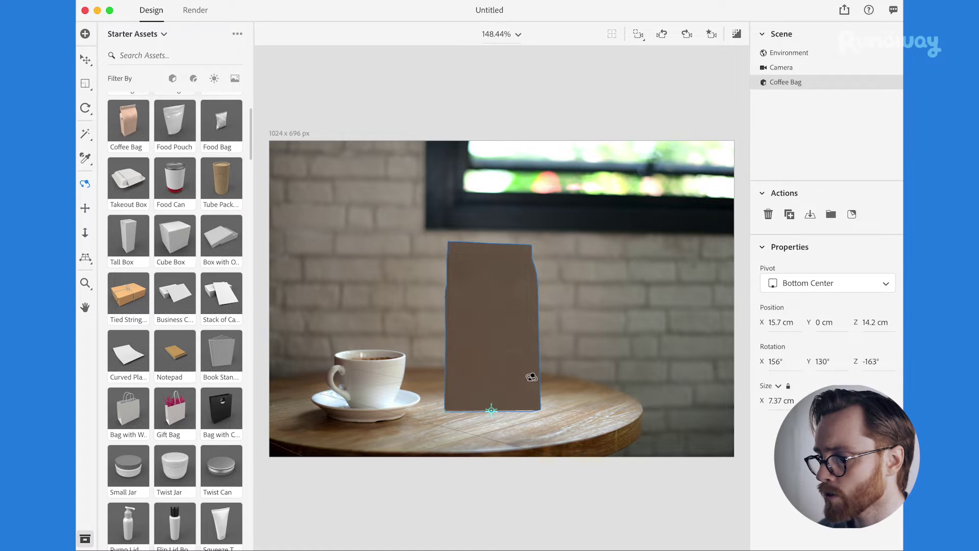
left_click(86, 108)
mouse_move(504, 302)
left_mouse_down()
mouse_move(497, 314)
mouse_move(539, 321)
mouse_move(519, 325)
mouse_move(500, 306)
mouse_move(506, 299)
left_mouse_up()
left_click(89, 64)
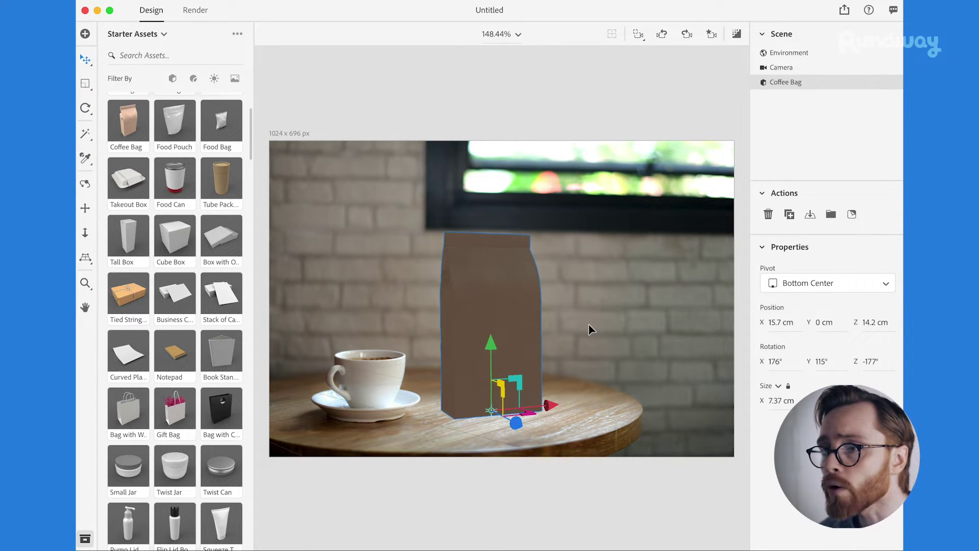
left_click(729, 127)
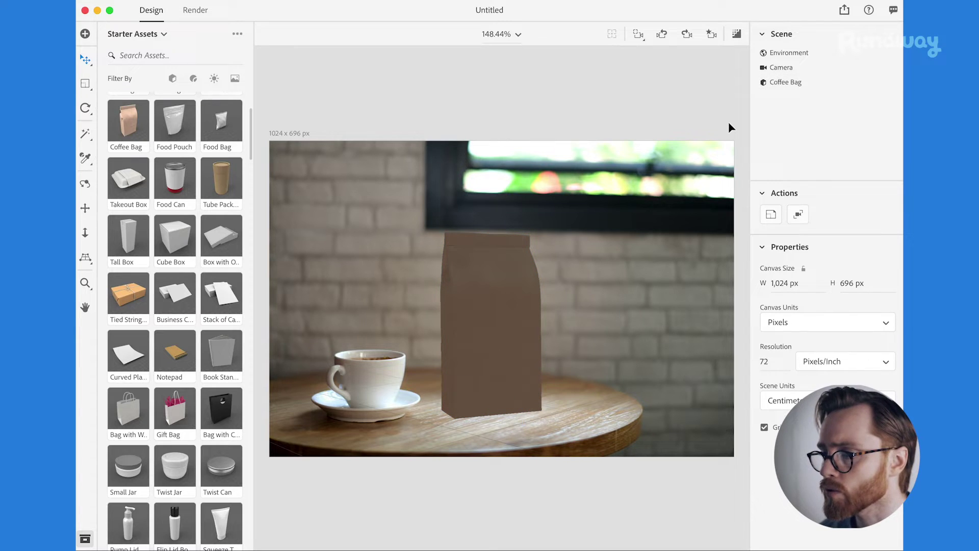
Apply the Glossy Paper material from the Materials filter to the coffee bag.
left_click(192, 80)
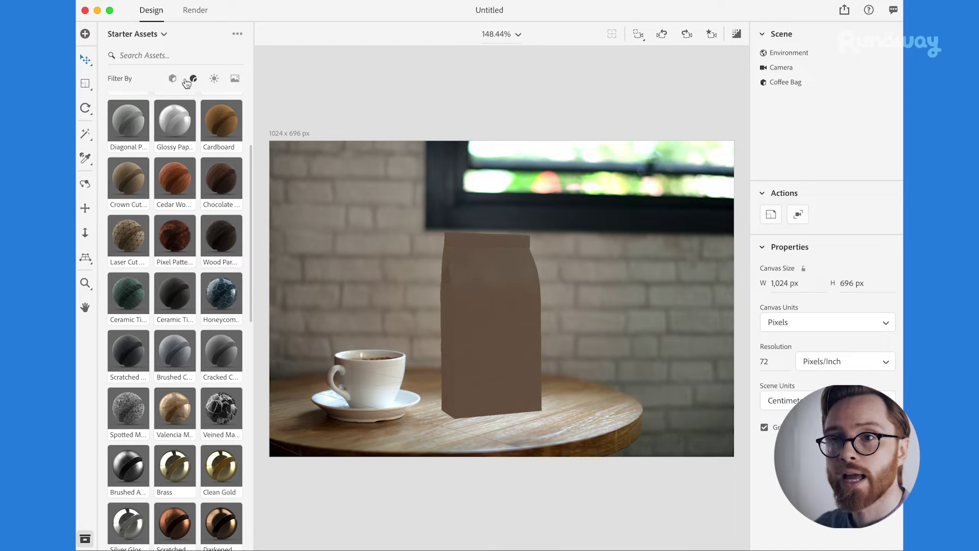
scroll(170, 122, "up", 5)
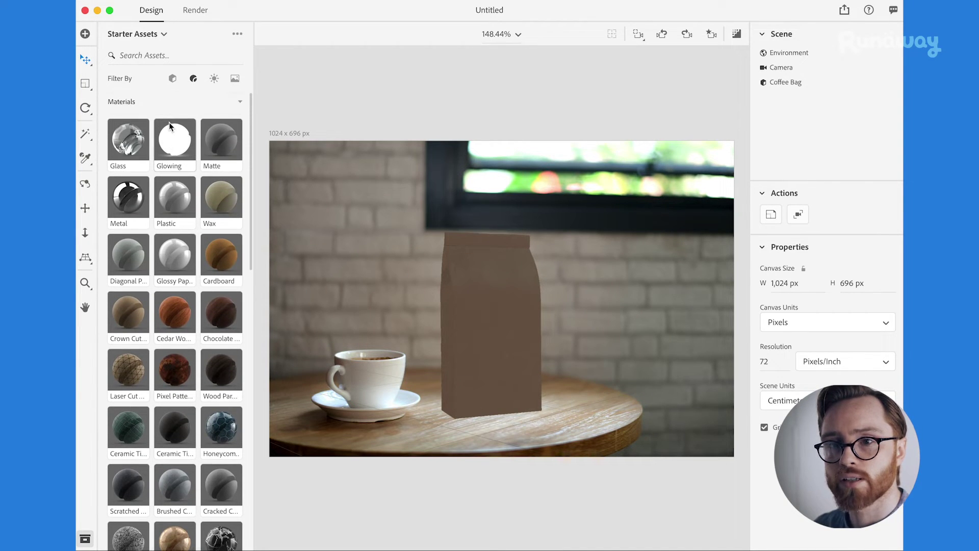
left_click_drag(169, 257, 501, 325)
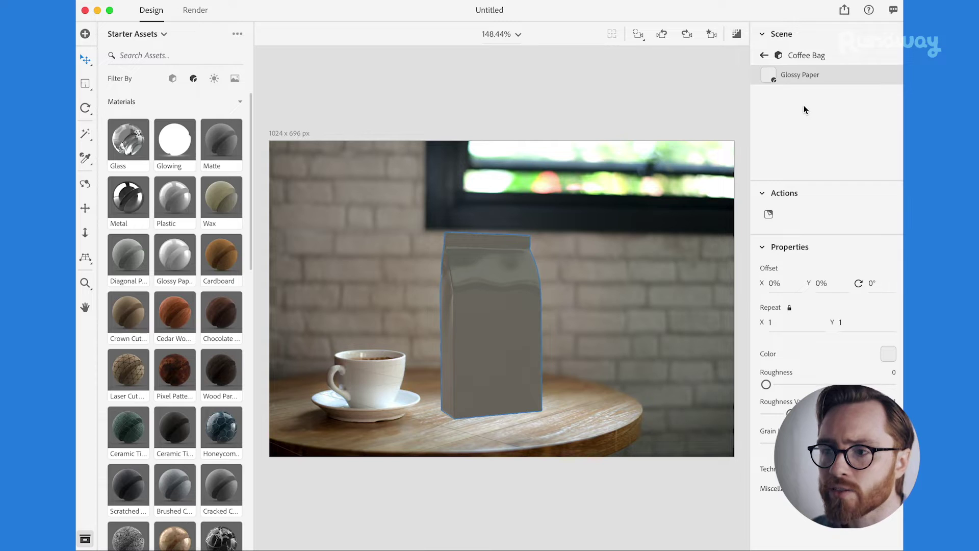
left_click(764, 56)
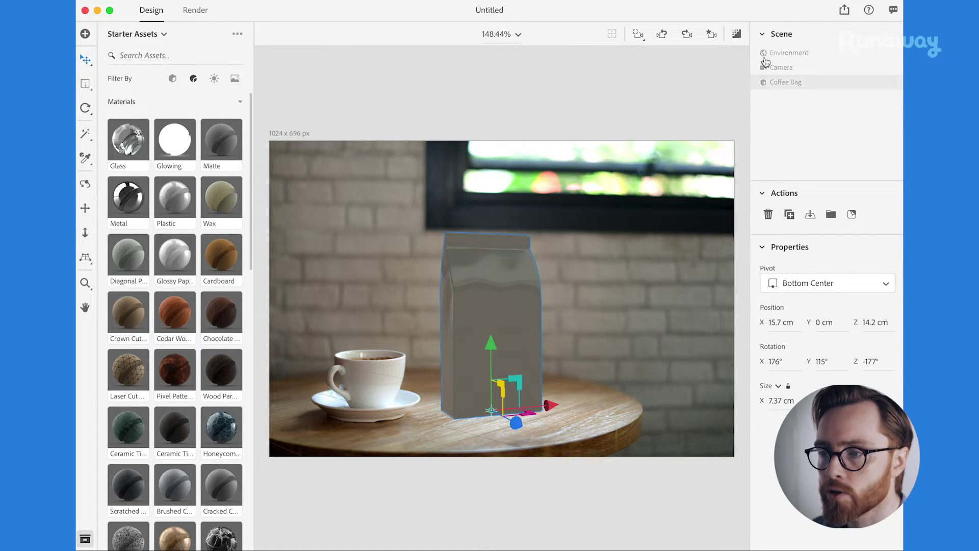
Raise environment light to 170%, rotate it to -29.7°, and add a slight Ground Plane reflection.
left_click(809, 57)
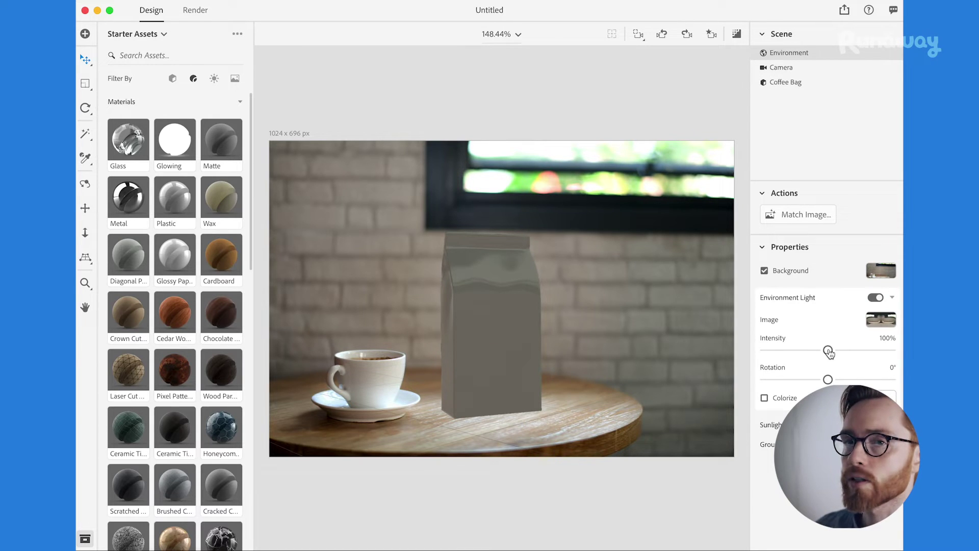
left_click_drag(829, 349, 869, 349)
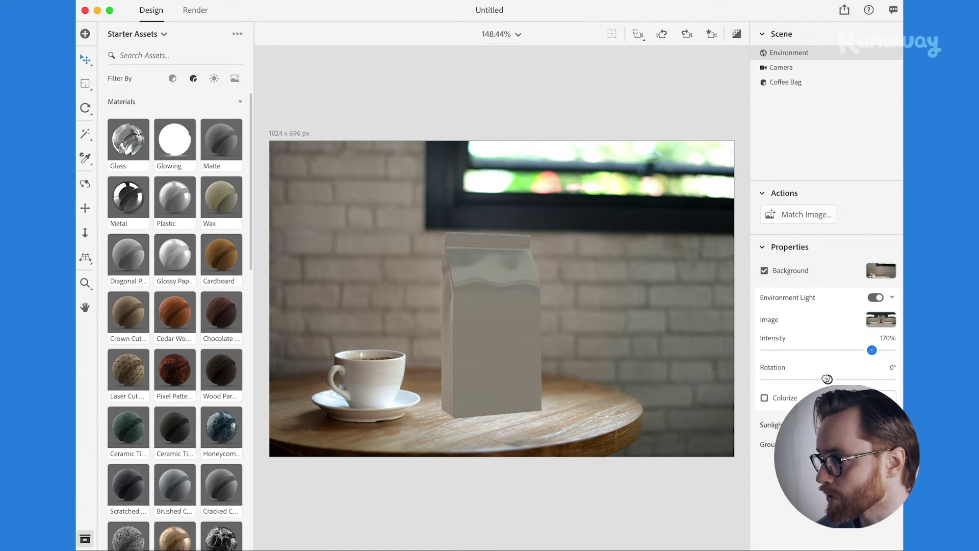
mouse_move(827, 379)
left_mouse_down()
mouse_move(852, 378)
mouse_move(770, 380)
mouse_move(816, 380)
left_mouse_up()
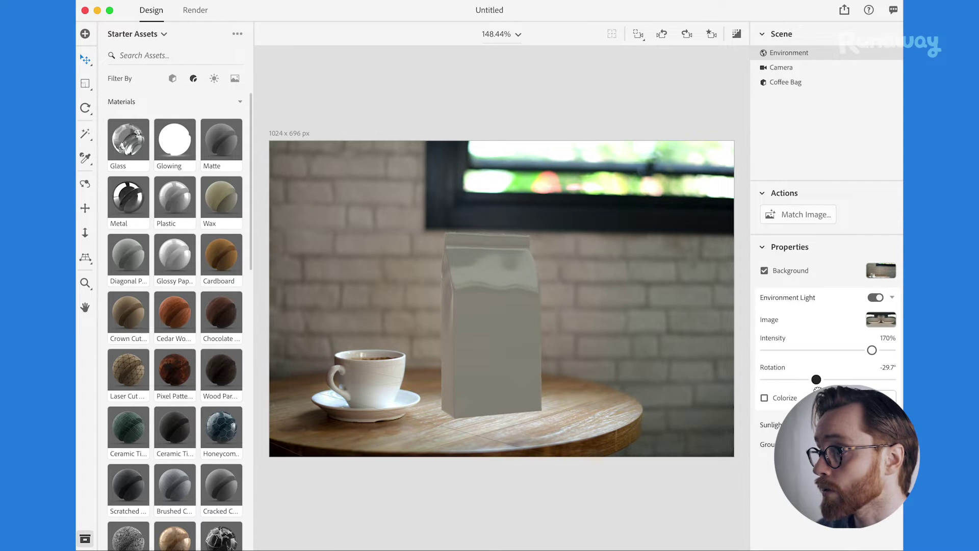
scroll(817, 390, "down", 3)
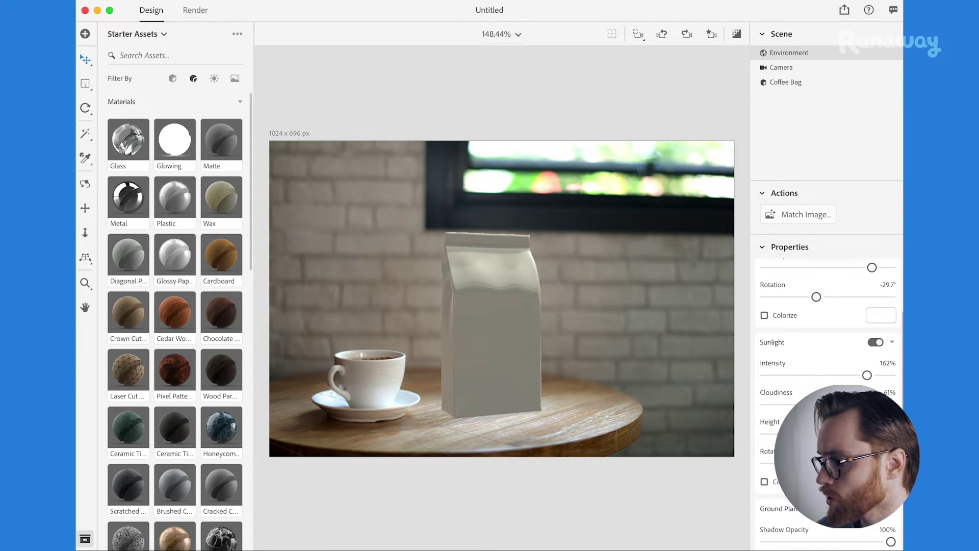
scroll(826, 386, "down", 3)
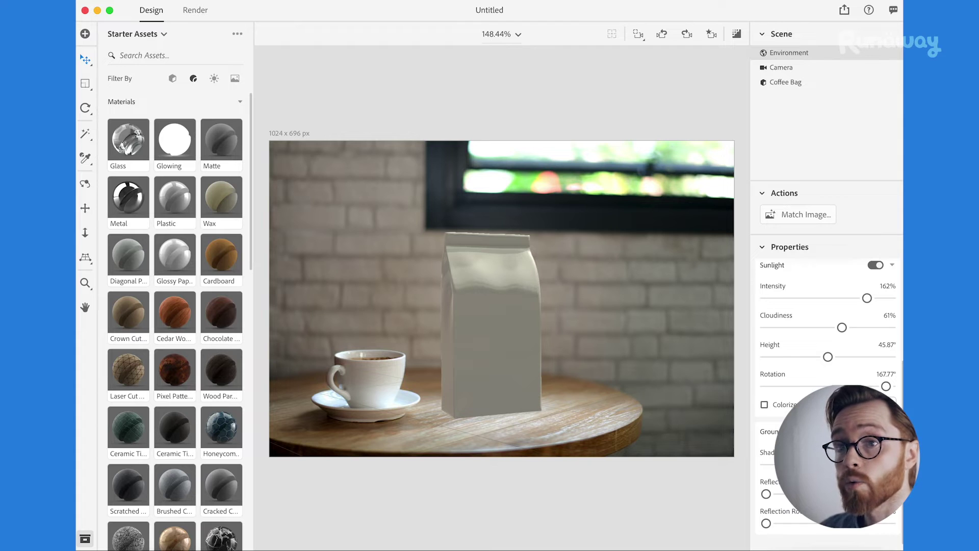
left_click_drag(766, 494, 784, 494)
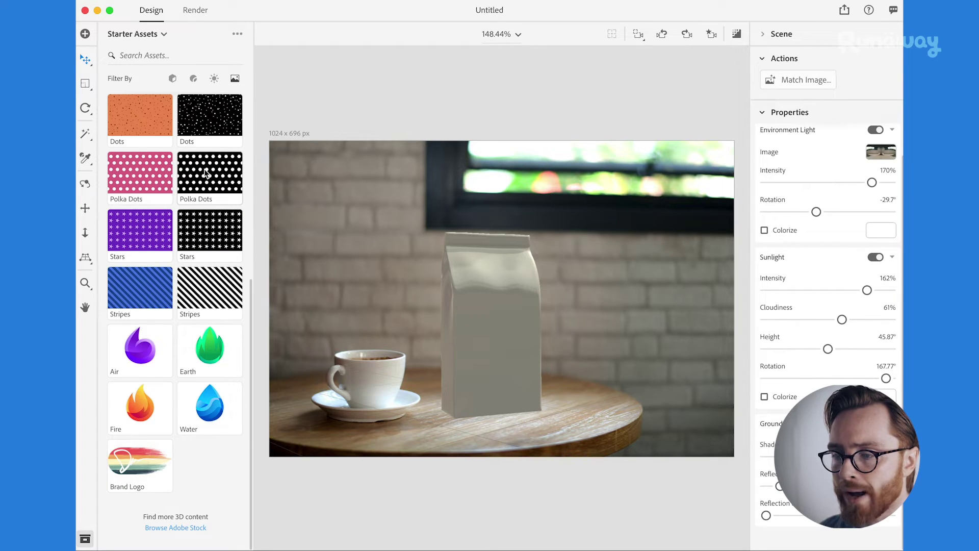
Apply the Polka Dots graphic to the coffee bag with Fill placement, repeated 2×2.
left_click(223, 181)
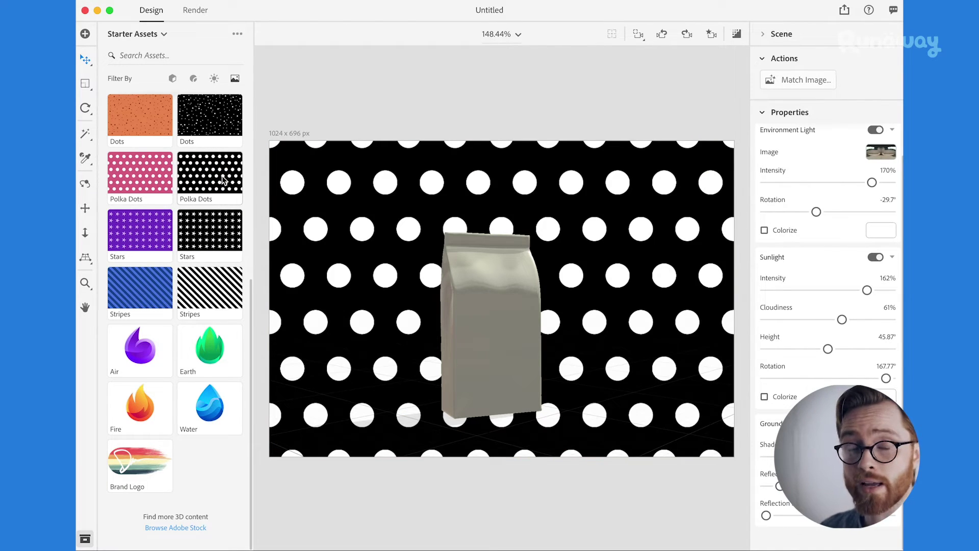
key("ctrl+z")
left_click_drag(198, 172, 498, 319)
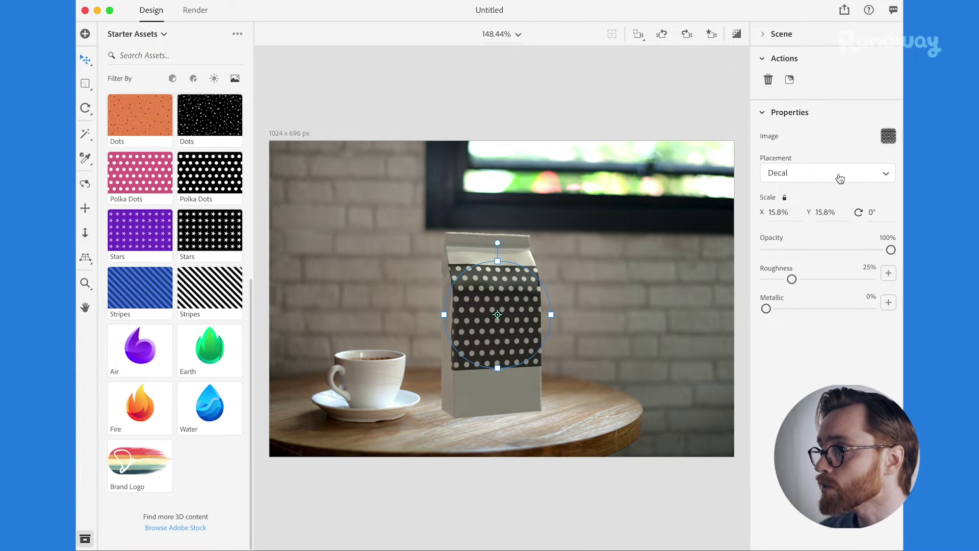
left_click(811, 172)
left_click(799, 209)
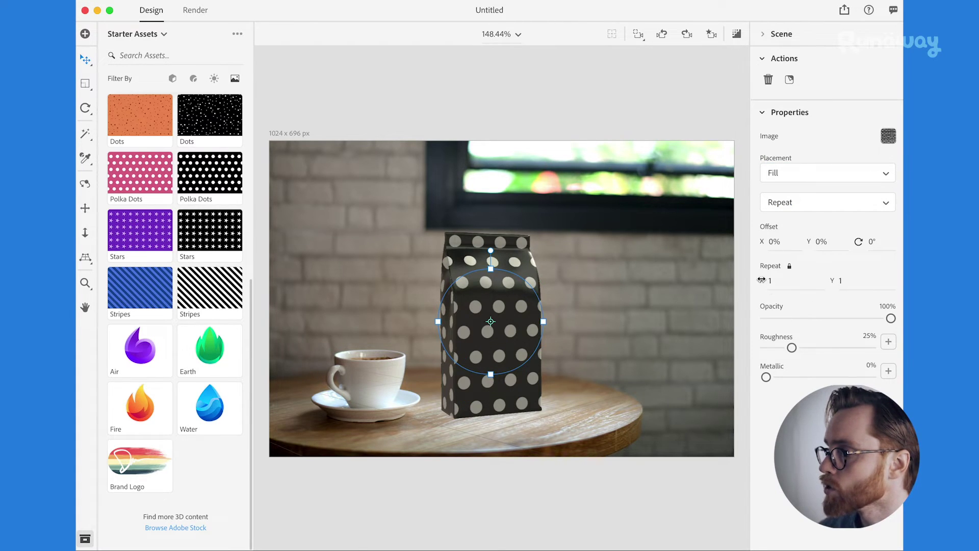
left_click_drag(543, 321, 513, 332)
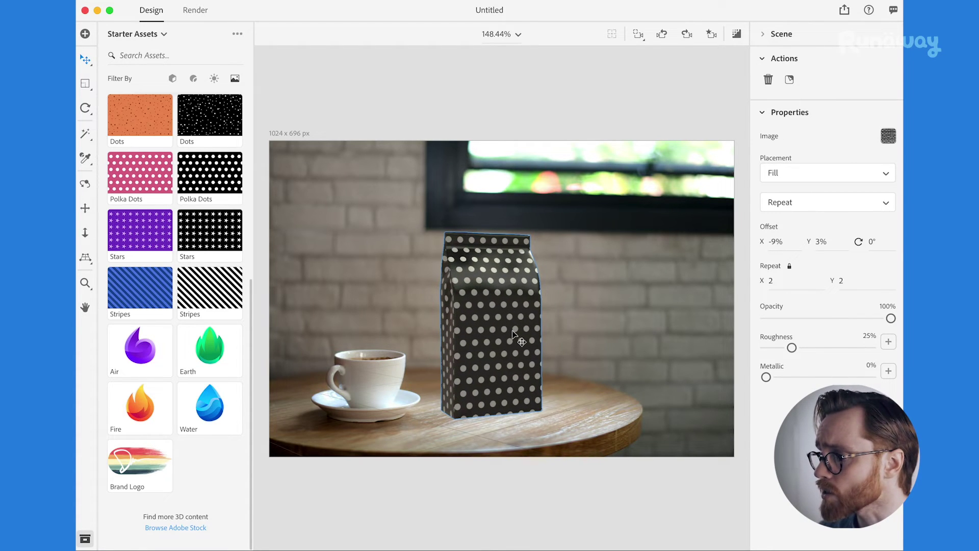
Set the bag material's Metallic to 12% and Roughness to 7%.
mouse_move(766, 377)
left_mouse_down()
mouse_move(824, 378)
mouse_move(778, 380)
left_mouse_up()
left_click_drag(791, 347, 770, 347)
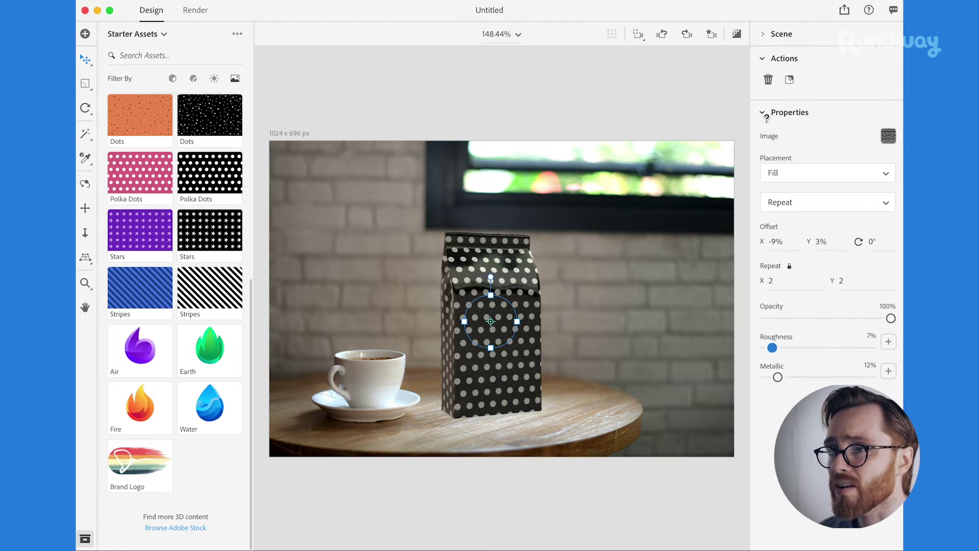
Add the Man-drinking-Coffee illustration at 12.8% scale and The Coffee Guy logo to the bag's front.
left_click(761, 59)
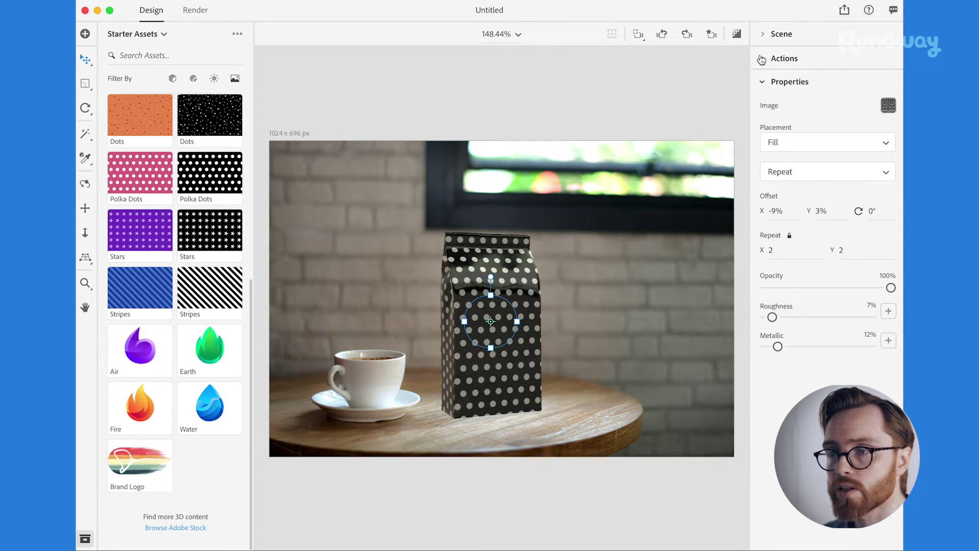
left_click(130, 36)
left_click(129, 76)
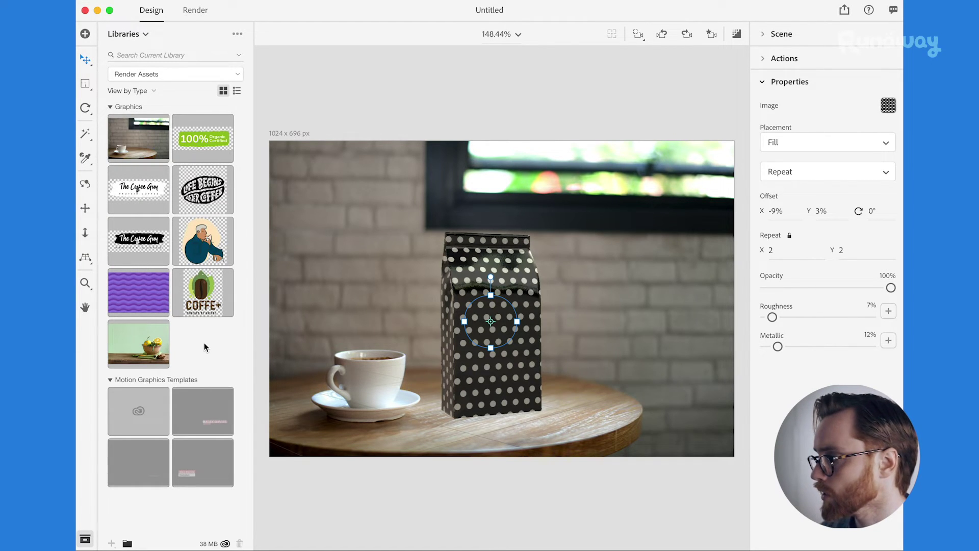
left_click_drag(204, 248, 502, 334)
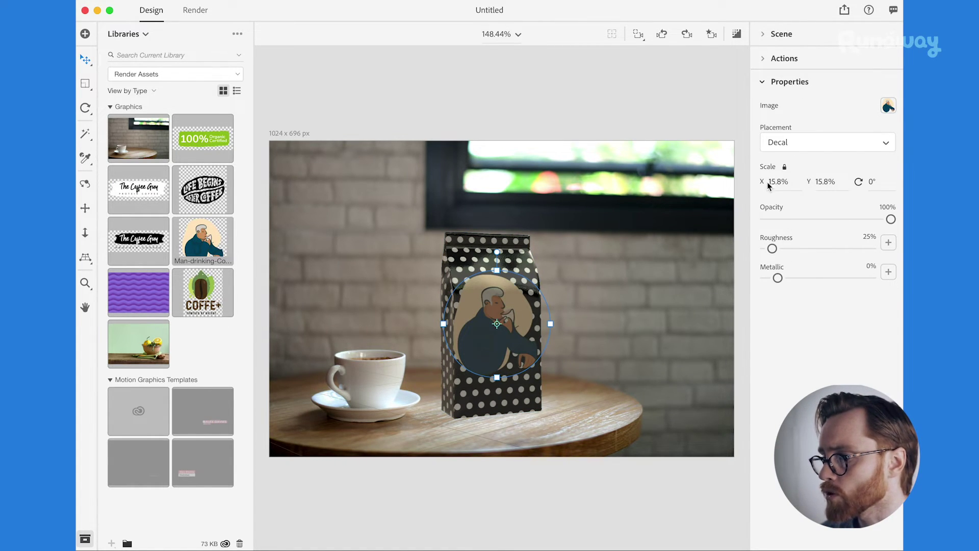
left_click_drag(763, 181, 749, 181)
left_click_drag(138, 188, 496, 372)
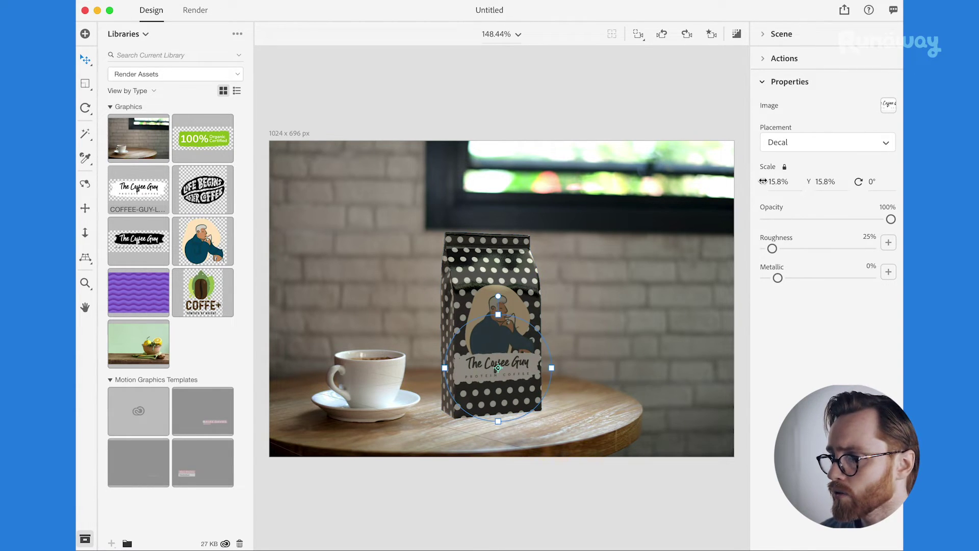
Place the 100% Organic tag on the bag's upper front, scaled to 8.7% and tilted -12°.
left_click(501, 324)
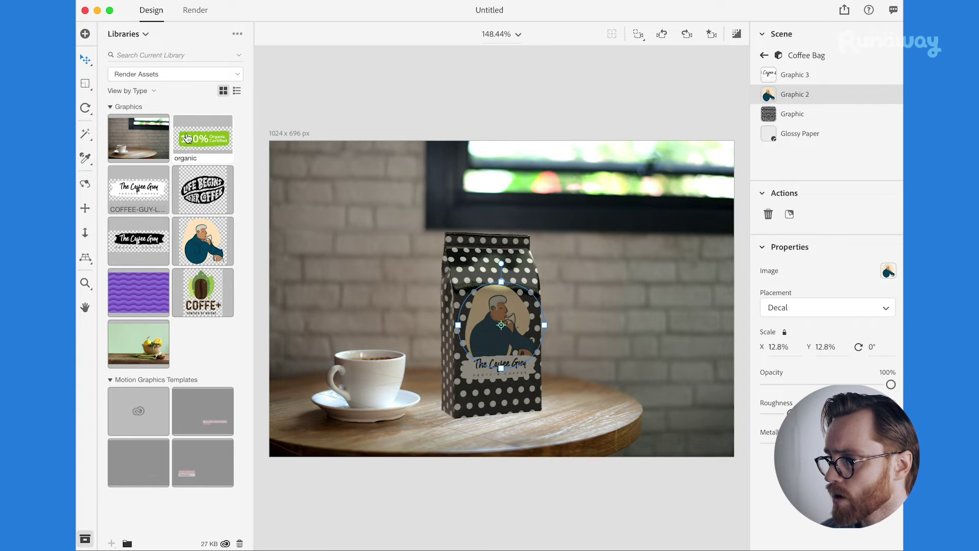
left_click_drag(189, 135, 510, 257)
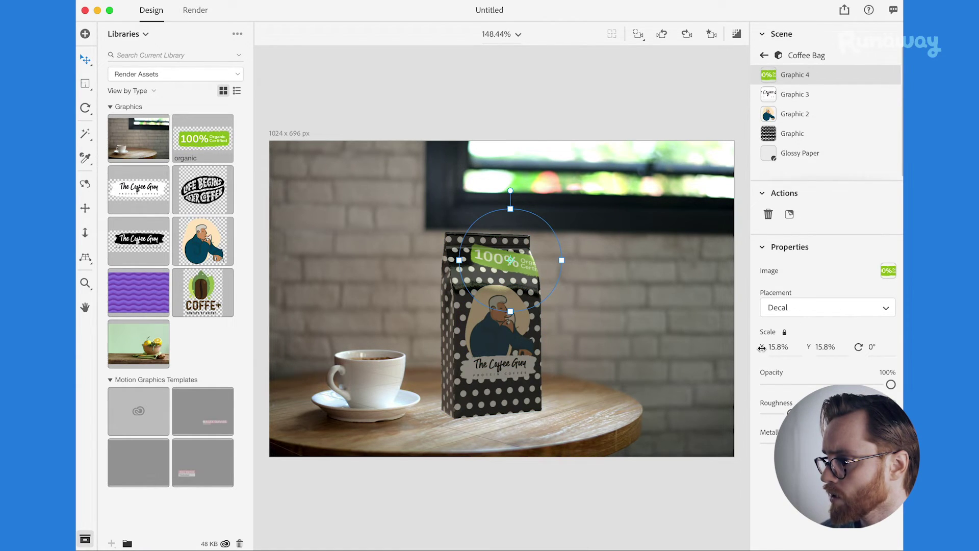
left_click_drag(761, 347, 732, 348)
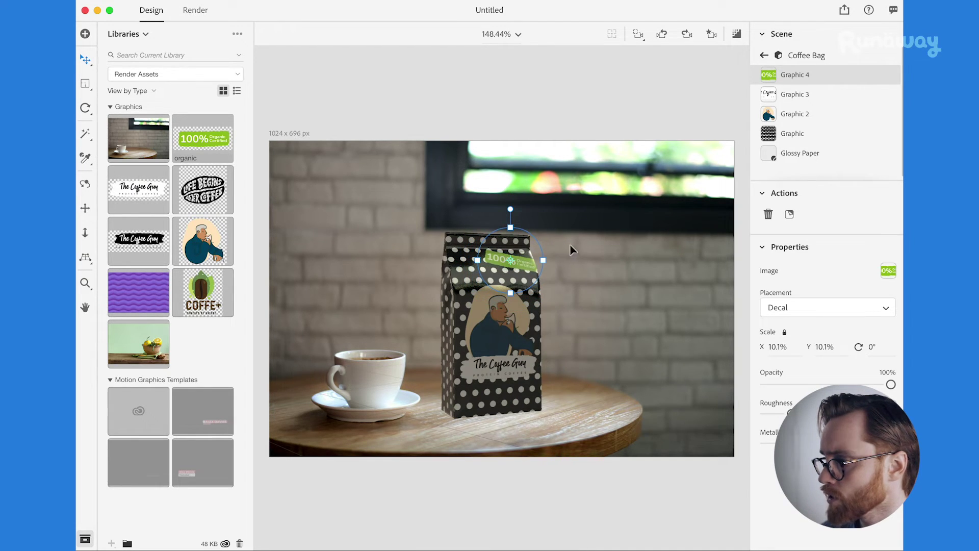
left_click_drag(510, 209, 500, 210)
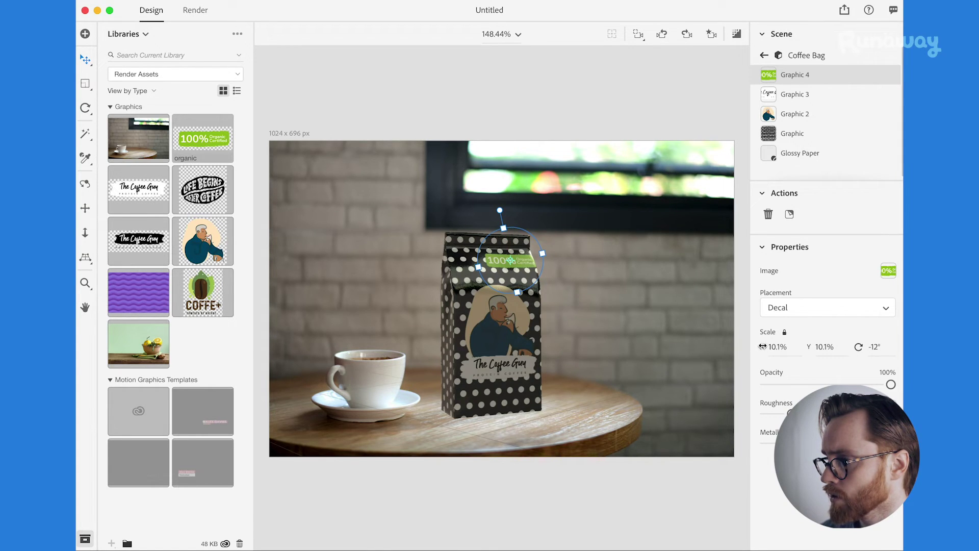
left_click_drag(732, 347, 725, 347)
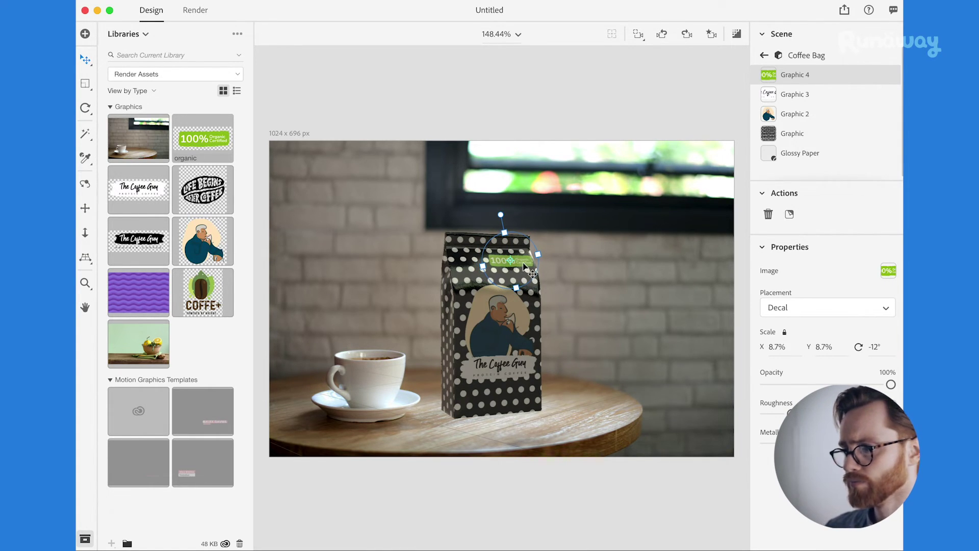
left_click_drag(523, 265, 526, 269)
Select the scene Camera, turn on Render Preview of the coffee-bag scene, and view the Environment settings.
left_click(764, 55)
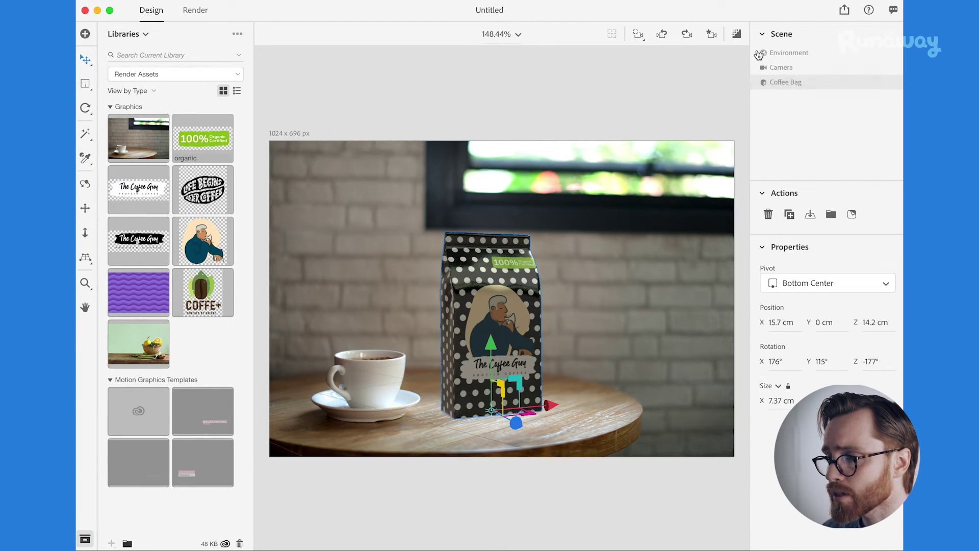
left_click(774, 67)
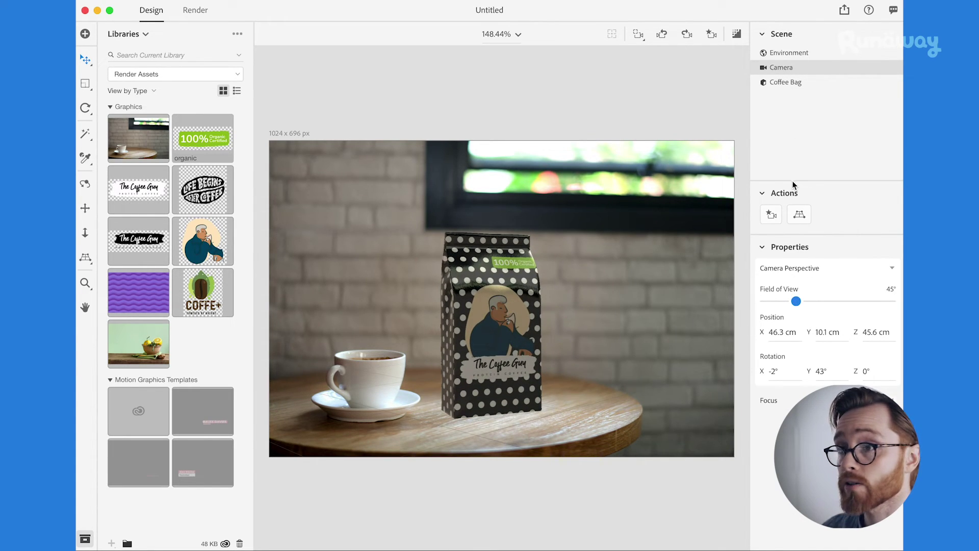
left_click(736, 33)
left_click(751, 57)
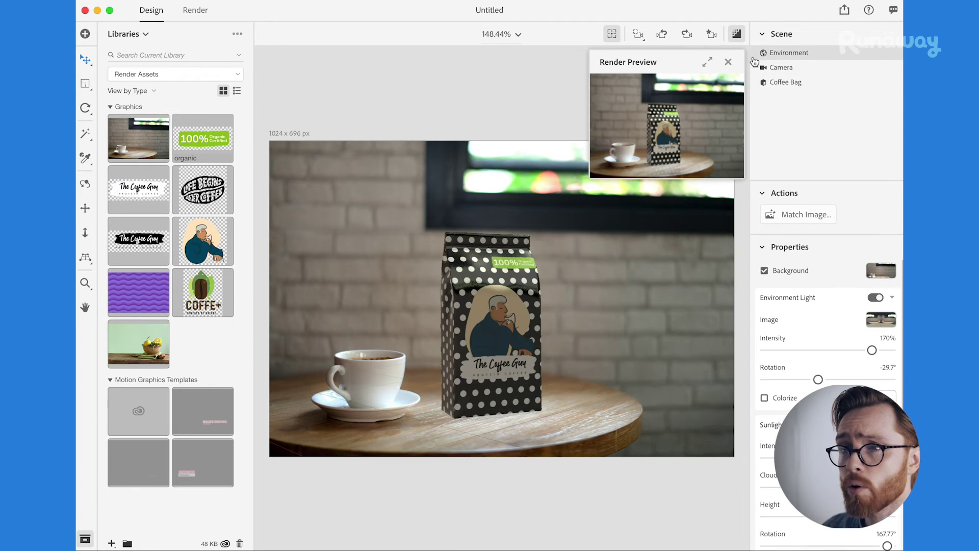
In the Render workspace, export PNG instead of PSD at Low (Fast) quality.
left_click(195, 11)
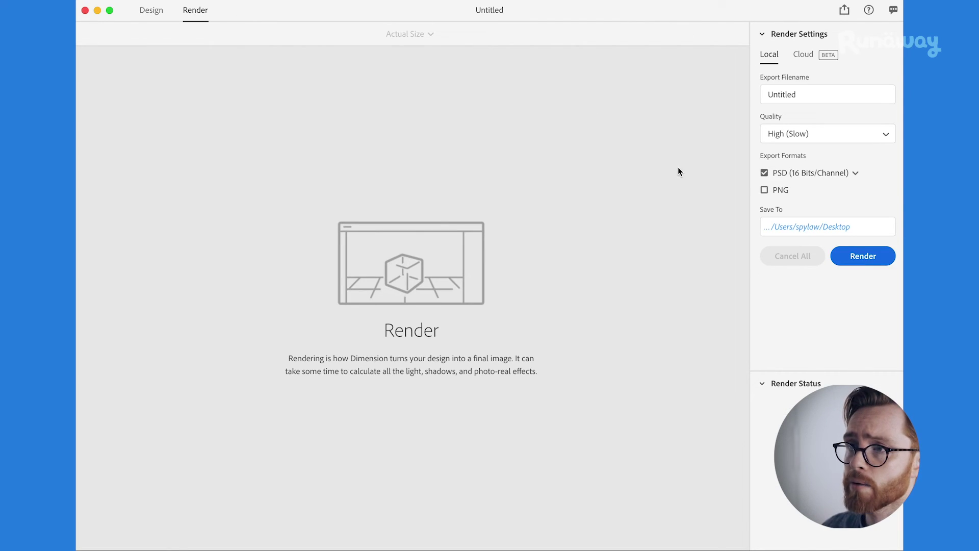
left_click(763, 174)
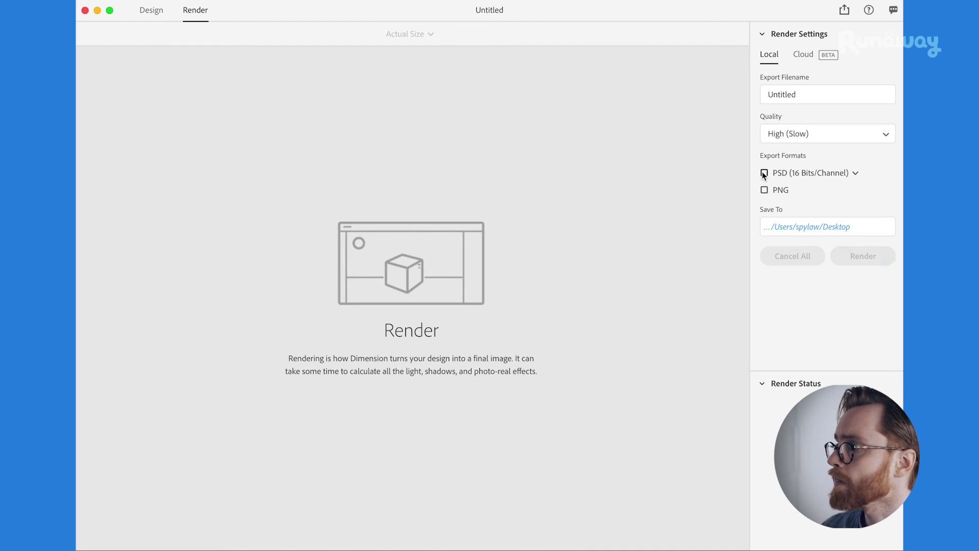
left_click(764, 190)
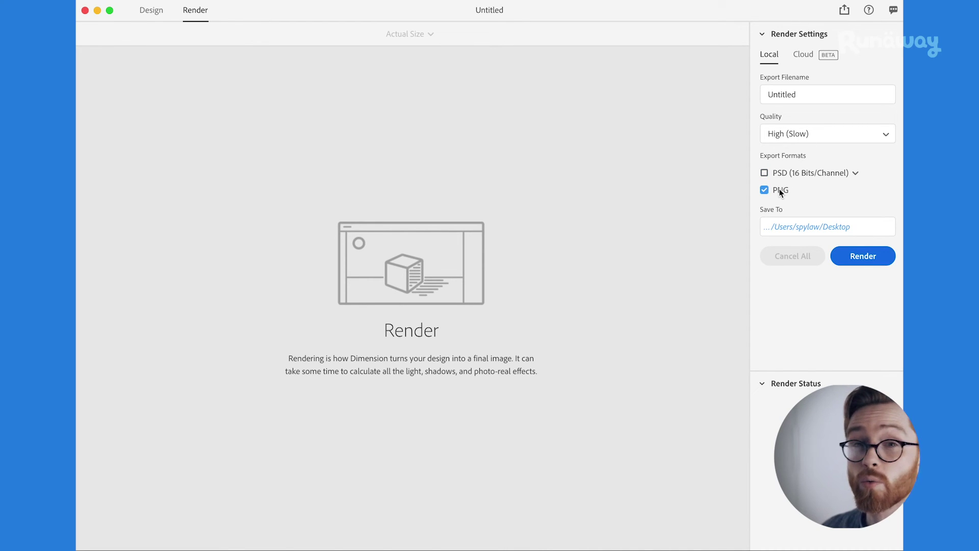
left_click(798, 130)
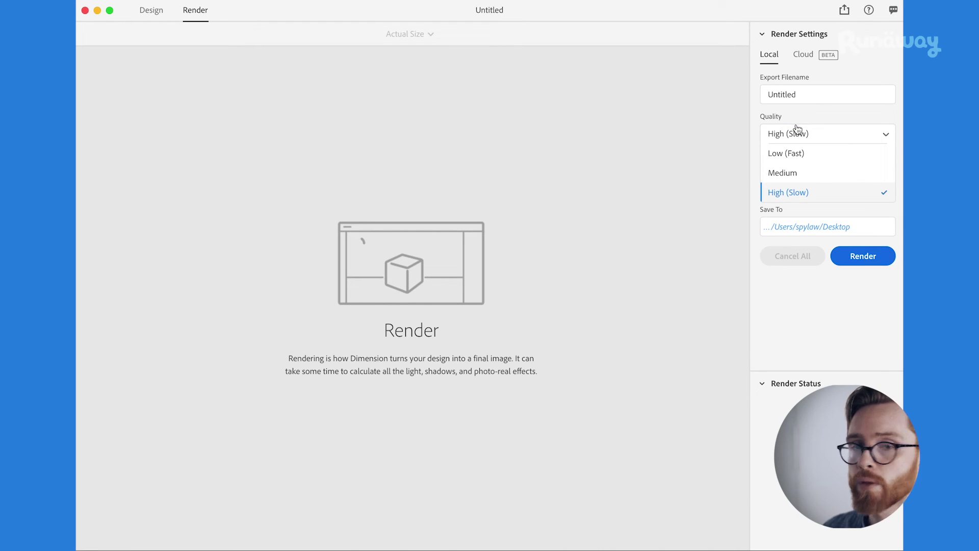
left_click(812, 155)
Start the Low (Fast) PNG render of the Untitled scene to the Desktop.
left_click(862, 256)
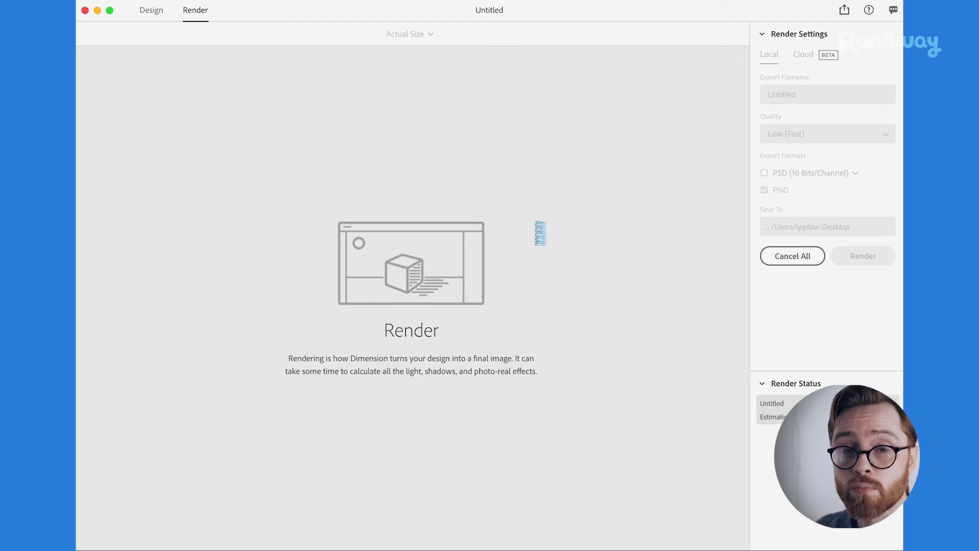